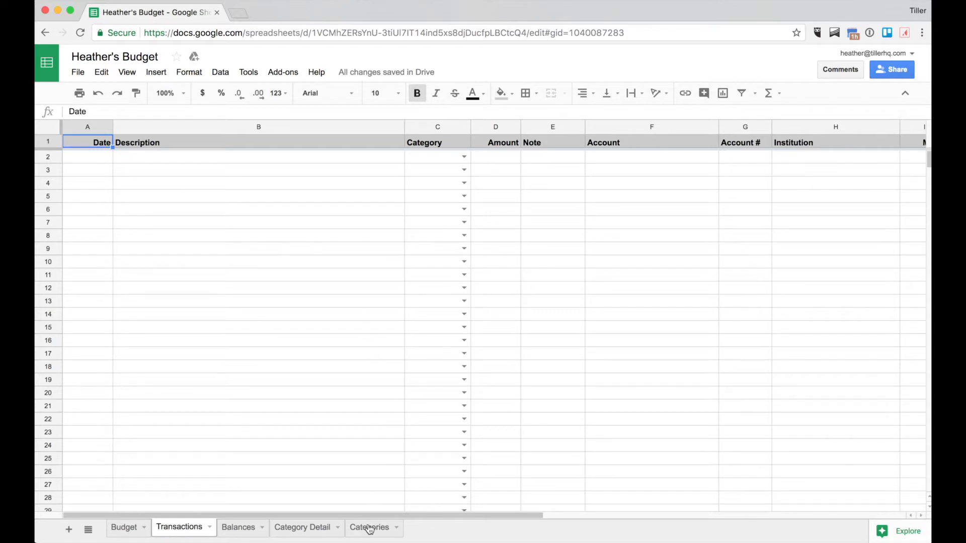
Step: In the first row of the Categories sheet, replace the group with Adventure and the category with Biking
{"action": "left_click", "coordinate": [368, 528]}
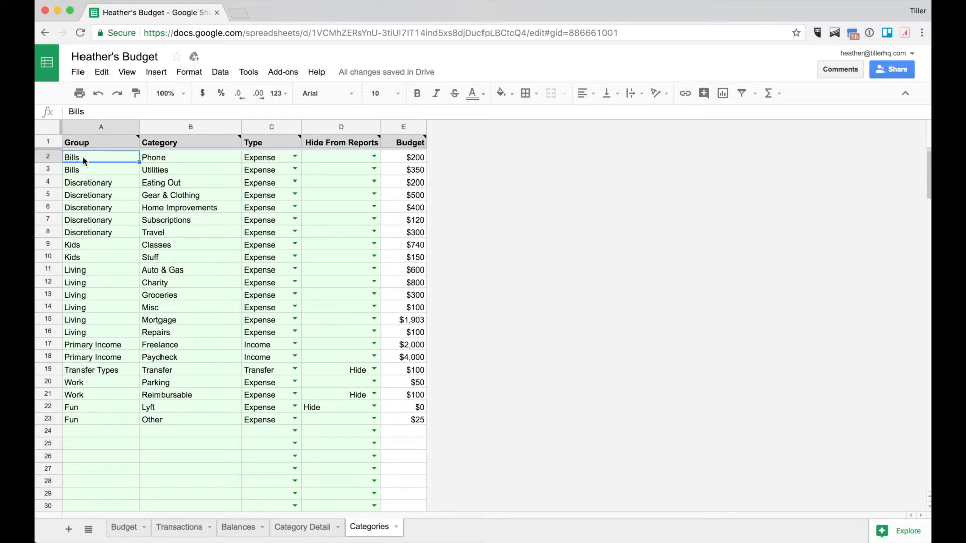
{"action": "type", "text": "Adv"}
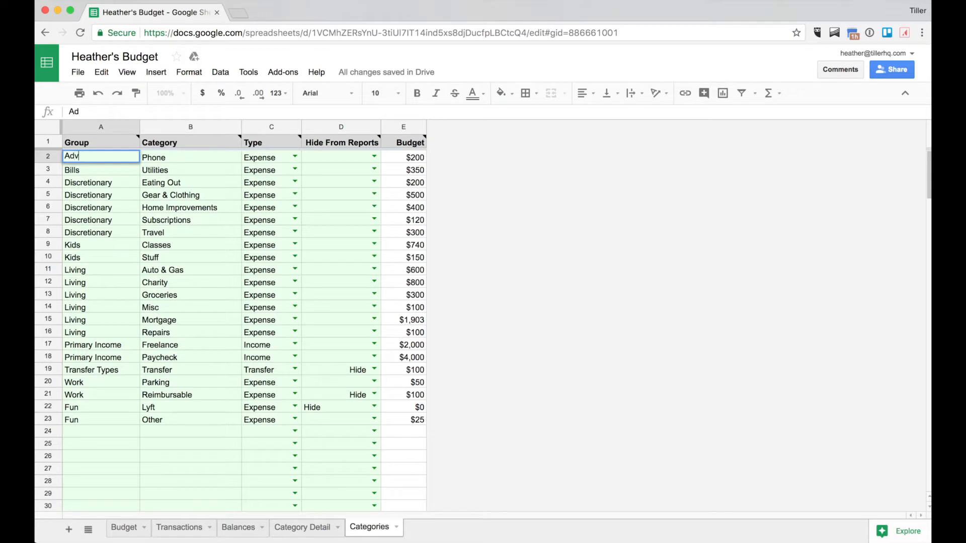
{"action": "type", "text": "enture"}
{"action": "key", "text": "Tab"}
{"action": "type", "text": "Biking"}
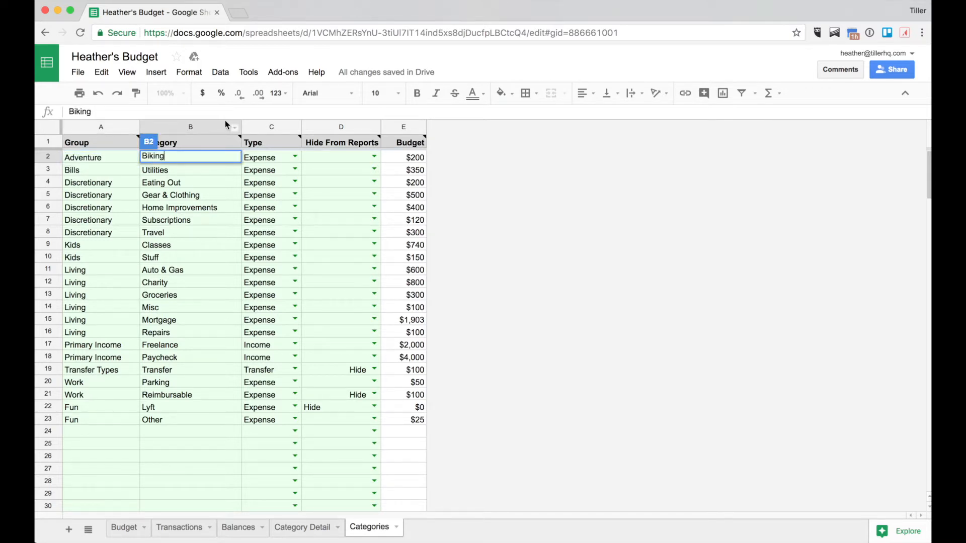
{"action": "left_click", "coordinate": [201, 171]}
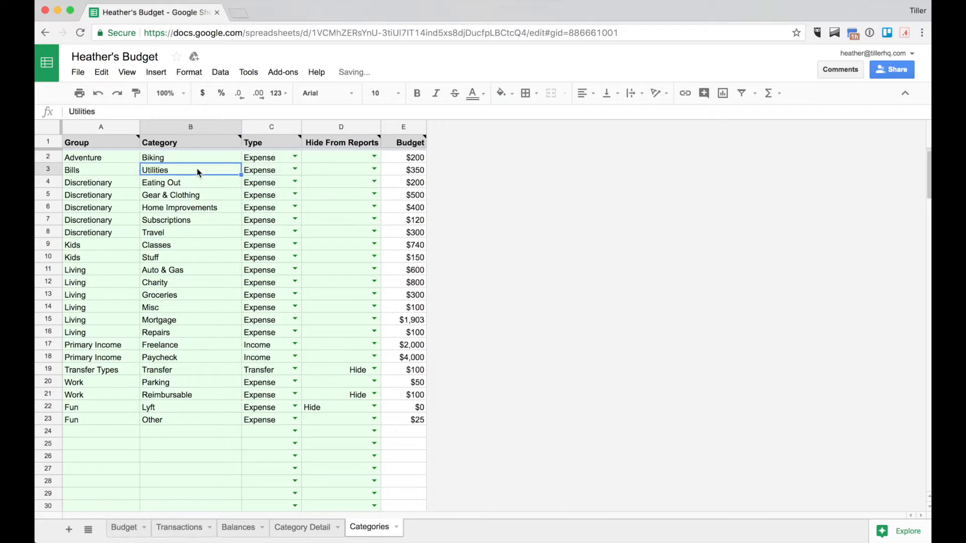
Step: Examine the available Type and Hide From Reports options for the Biking category and look through the category list
{"action": "left_click", "coordinate": [295, 157]}
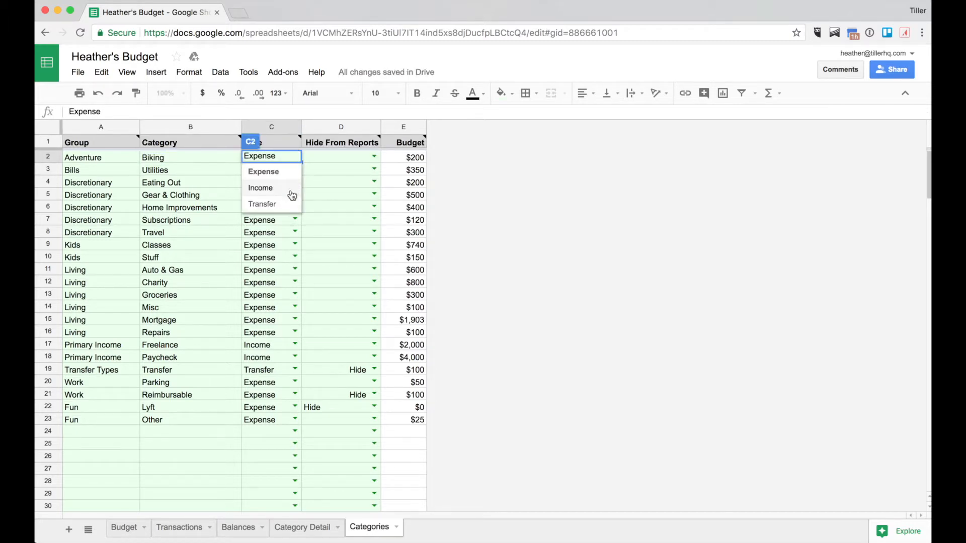
{"action": "left_click", "coordinate": [354, 162]}
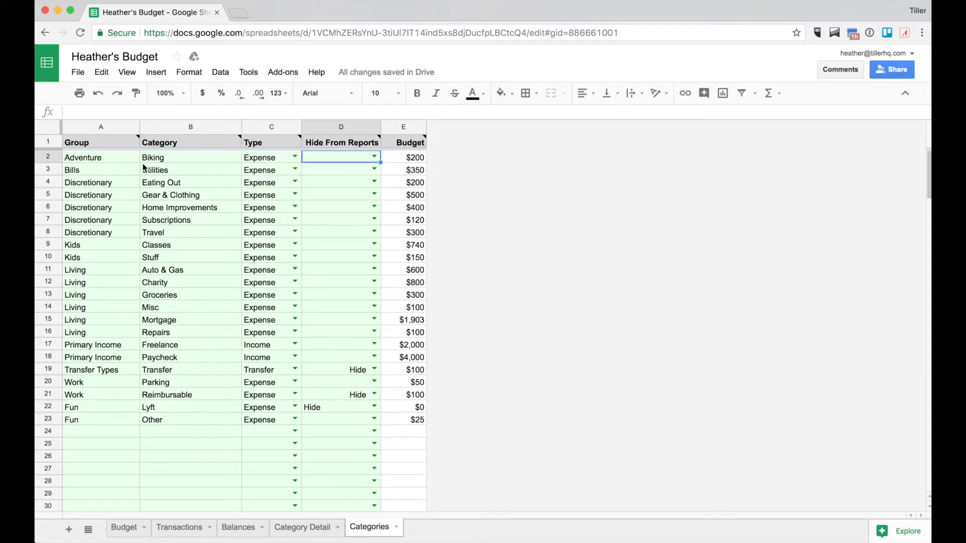
{"action": "left_click", "coordinate": [109, 171]}
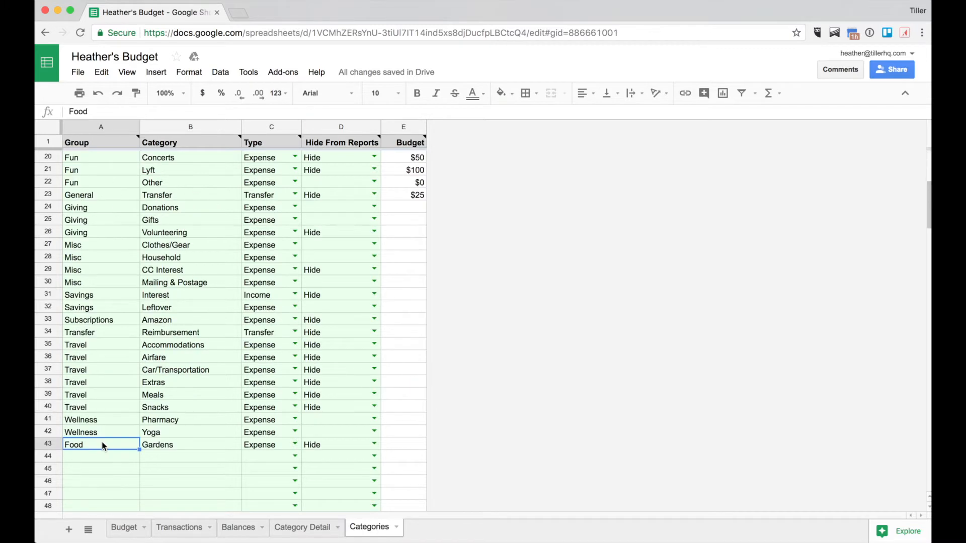
{"action": "scroll", "coordinate": [102, 445], "scroll_direction": "up", "scroll_amount": 6}
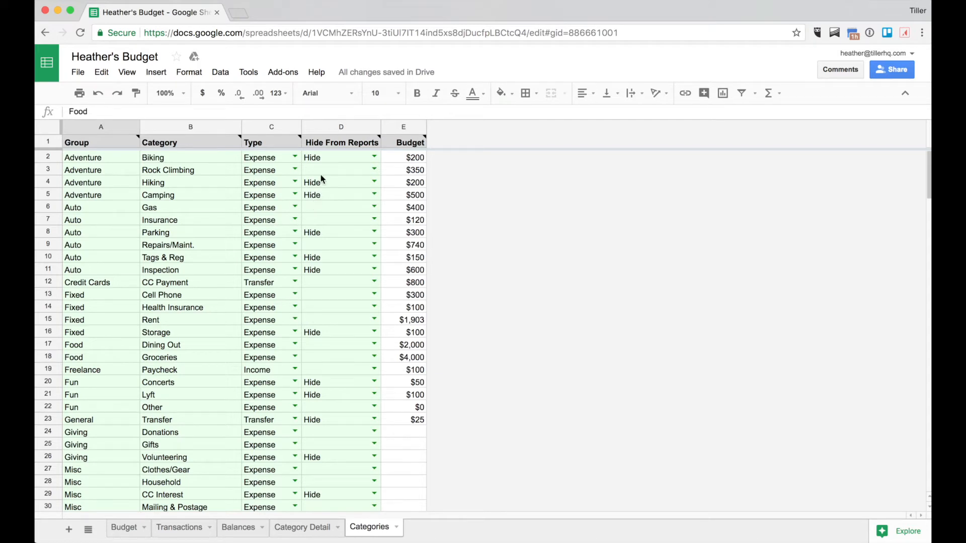
{"action": "left_click", "coordinate": [374, 158]}
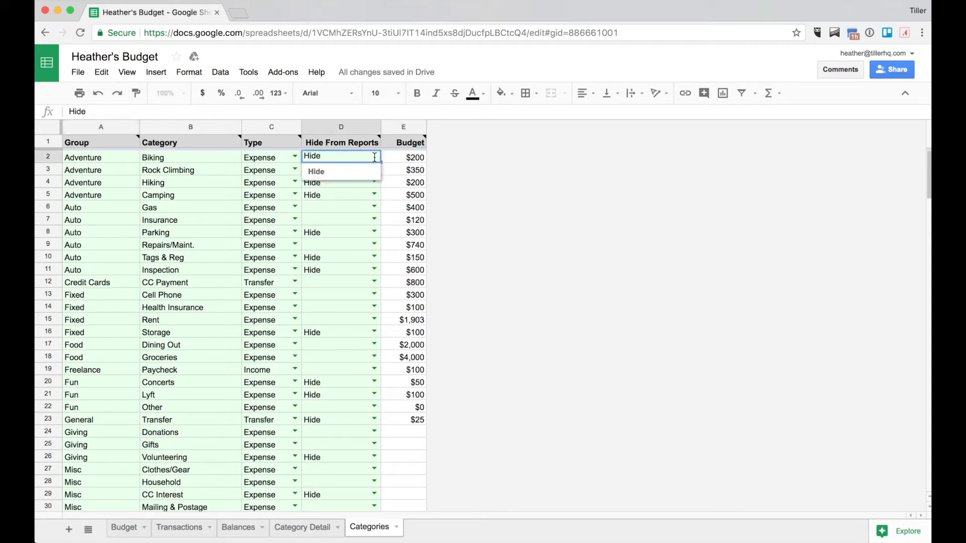
{"action": "left_click", "coordinate": [346, 192]}
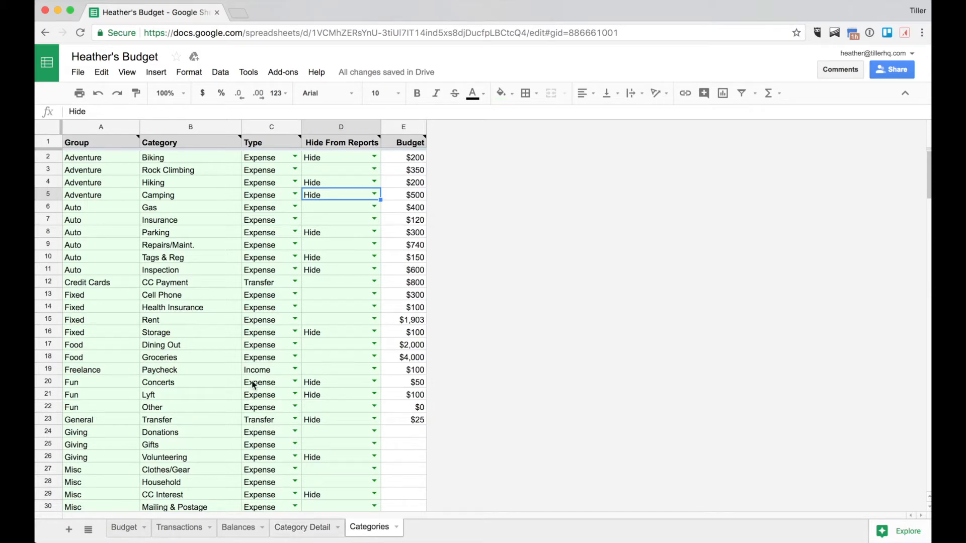
{"action": "left_click", "coordinate": [294, 157]}
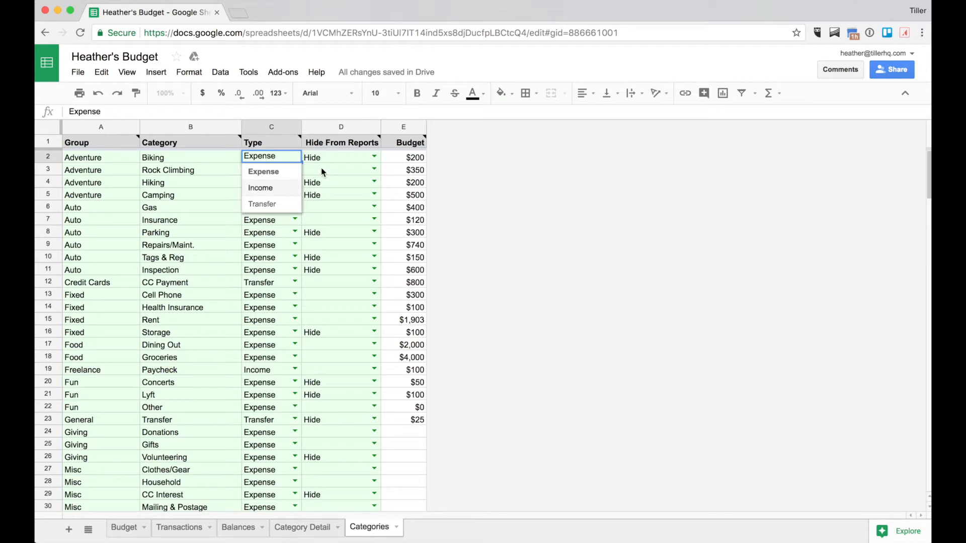
{"action": "left_click", "coordinate": [346, 197]}
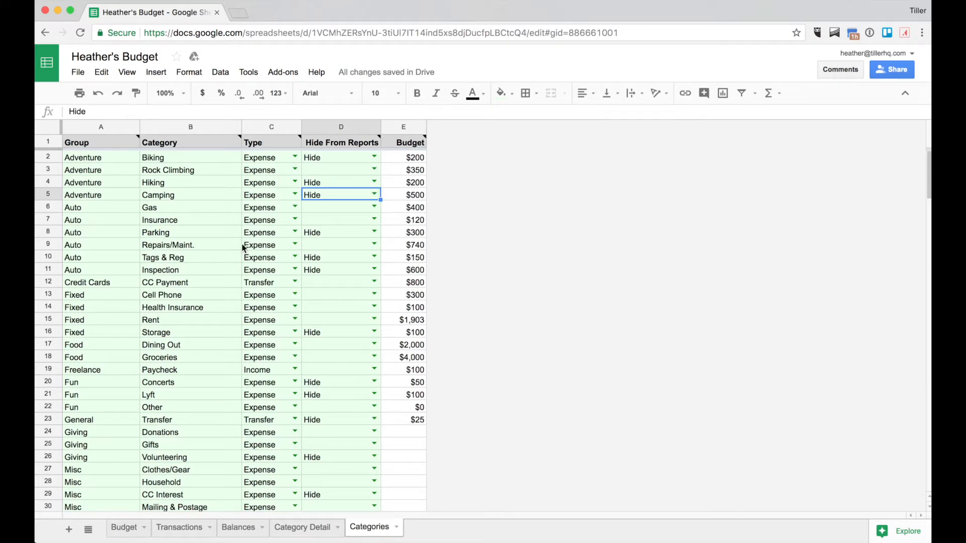
Step: On the Transactions sheet, categorize the 11/10/2017 Starving Artist purchase as Dining Out and the 11/8/2017 Climbmax purchase as Rock Climbing
{"action": "left_click", "coordinate": [172, 528]}
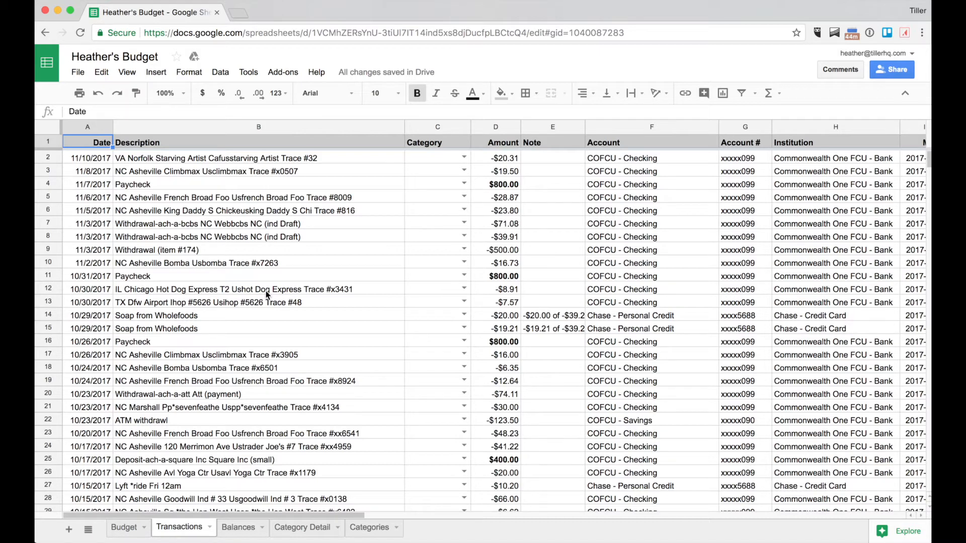
{"action": "left_click", "coordinate": [266, 315]}
{"action": "left_click", "coordinate": [463, 156]}
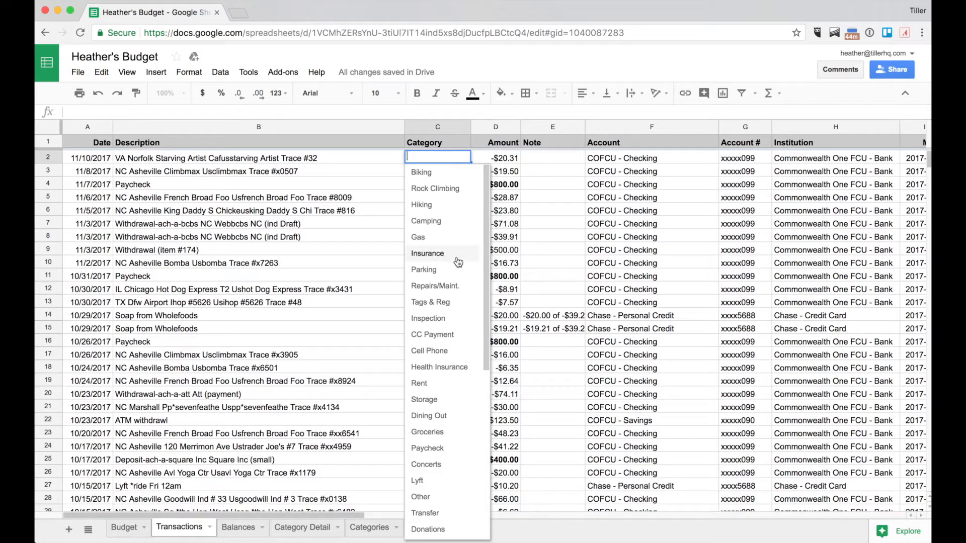
{"action": "left_click", "coordinate": [439, 416]}
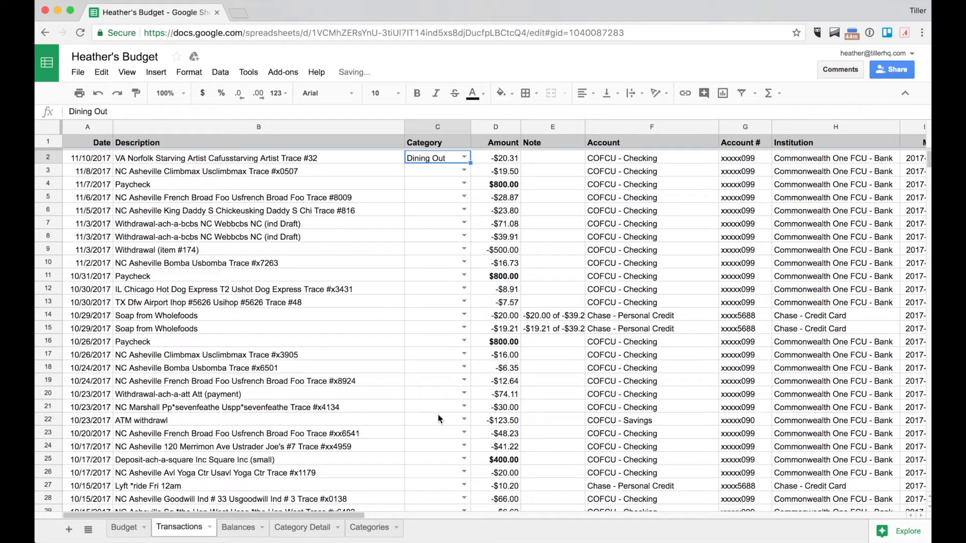
{"action": "left_click", "coordinate": [412, 174]}
{"action": "type", "text": "Rock"}
{"action": "key", "text": "Return"}
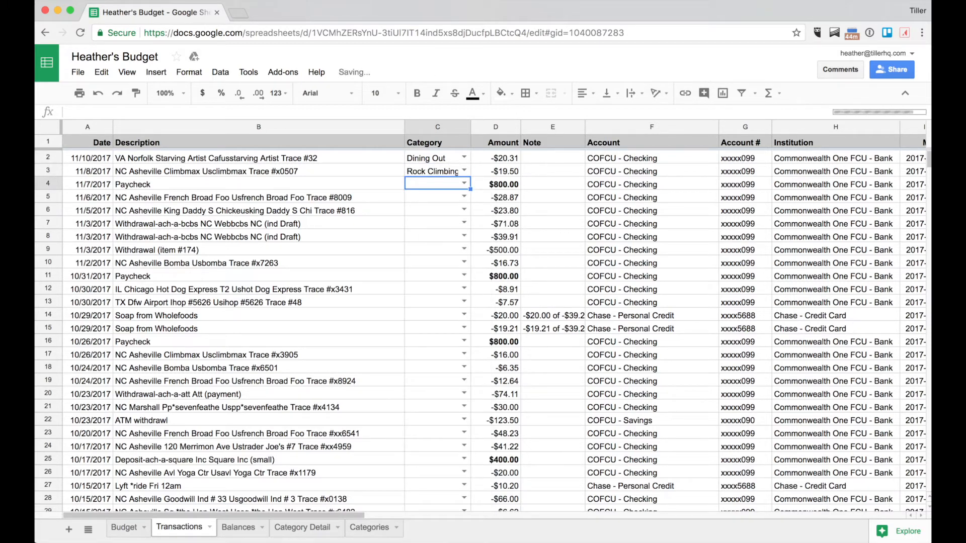
Step: Categorize the 11/7/2017 paycheck as Paycheck and the 11/6/2017 French Broad purchase as Groceries
{"action": "type", "text": "pa"}
{"action": "key", "text": "Down"}
{"action": "key", "text": "Down"}
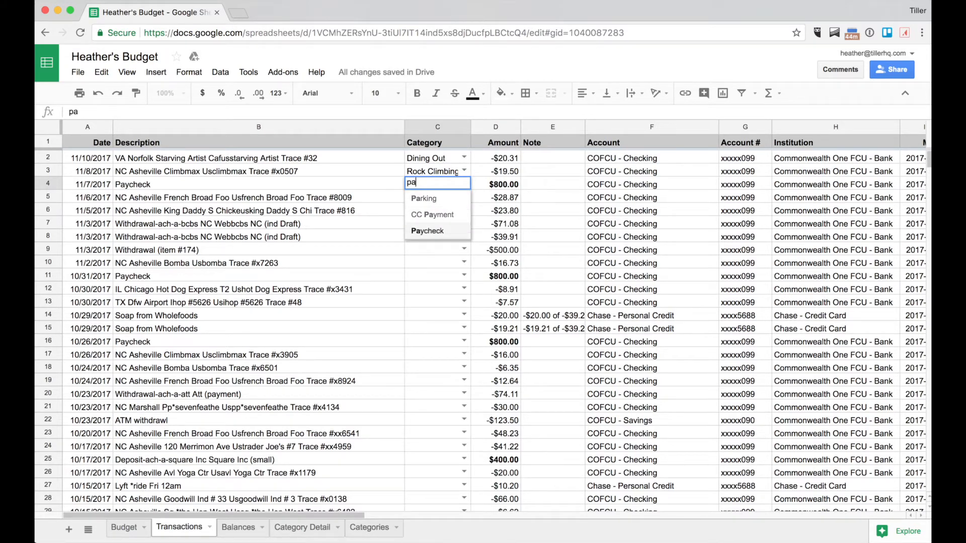
{"action": "key", "text": "Return"}
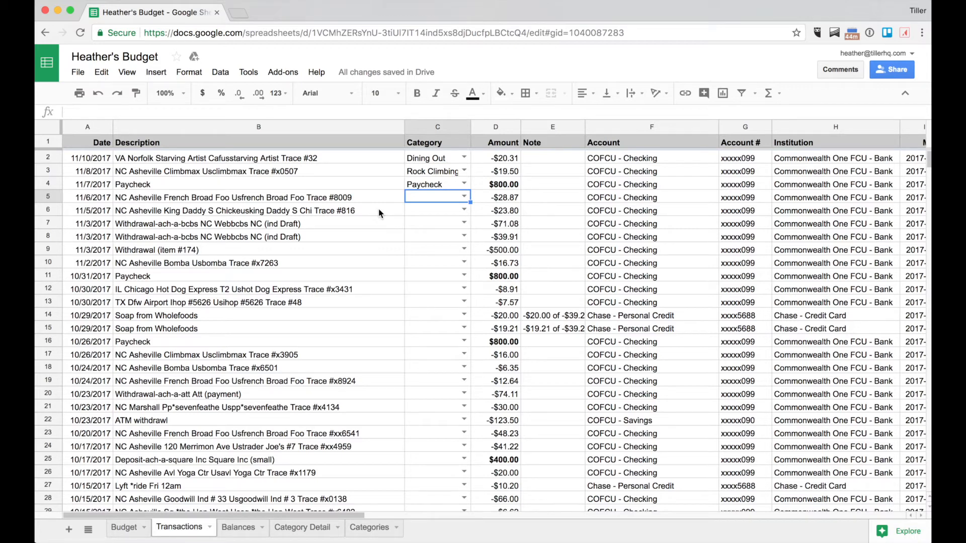
{"action": "type", "text": "Groceries"}
{"action": "key", "text": "Return"}
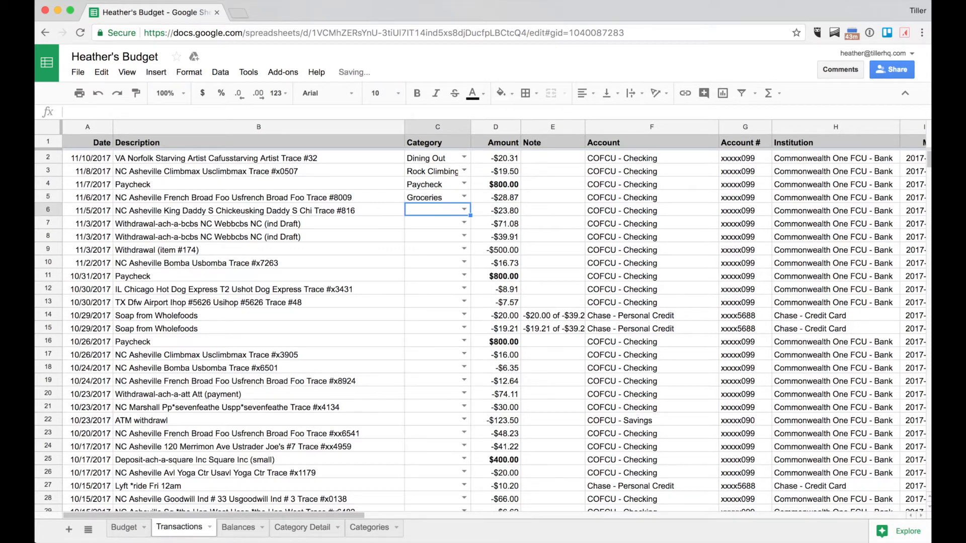
Step: Categorize the 11/5/2017 King Daddy's purchase as Dining Out and both 11/3/2017 bcbs withdrawals as Health Insurance
{"action": "type", "text": "Dining Out"}
{"action": "key", "text": "Return"}
{"action": "type", "text": "Health Insurance"}
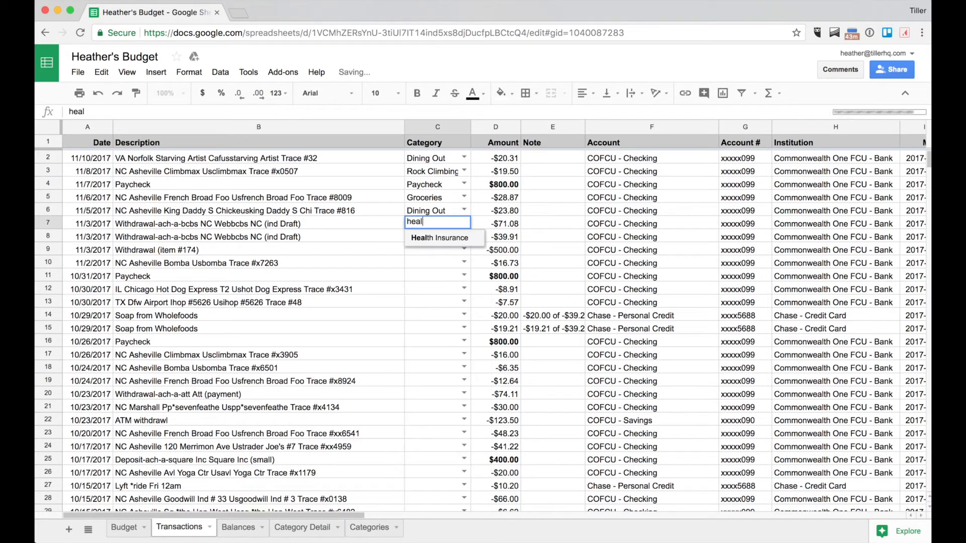
{"action": "key", "text": "Return"}
{"action": "type", "text": "Health Insurar"}
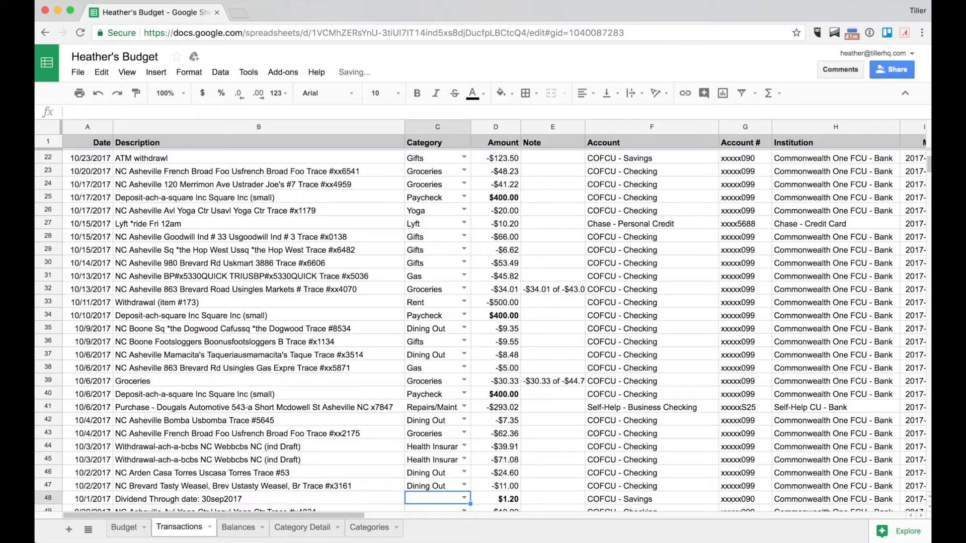
Step: Categorize the 10/1/2017 dividend transaction as Interest
{"action": "scroll", "coordinate": [463, 490], "scroll_direction": "down", "scroll_amount": 1}
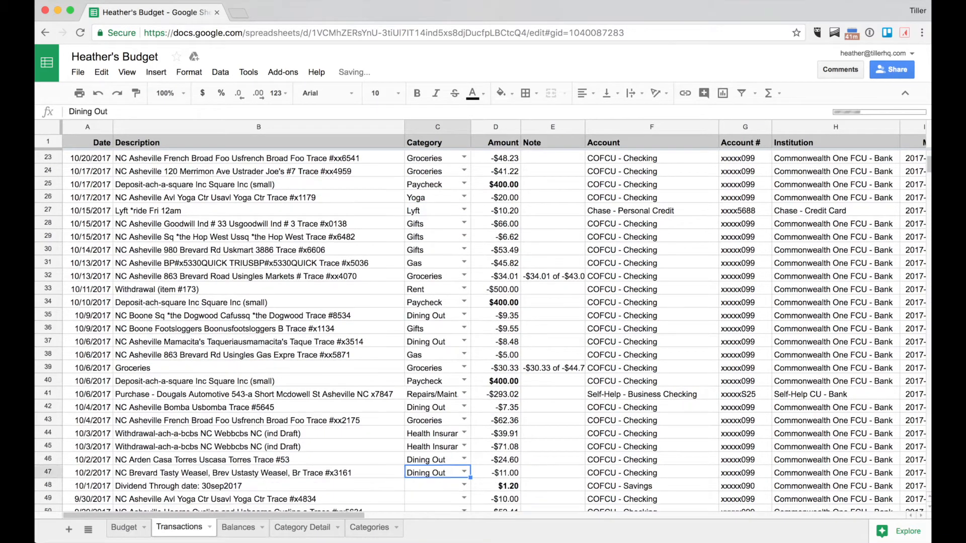
{"action": "left_click", "coordinate": [464, 485]}
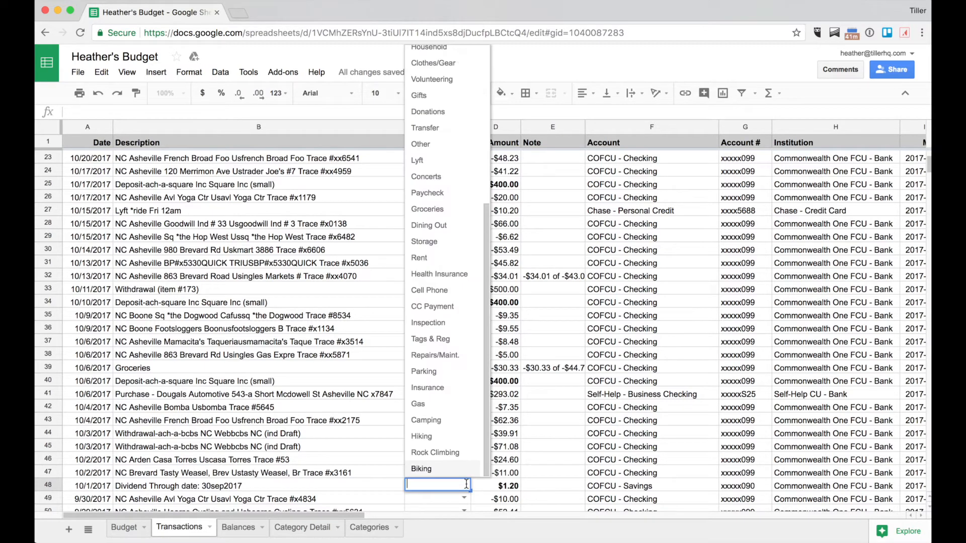
{"action": "type", "text": "in"}
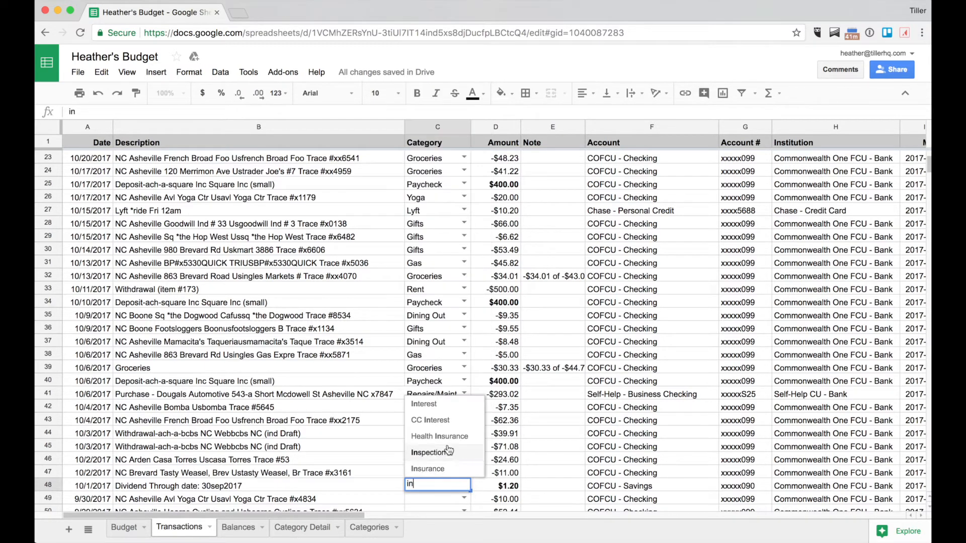
{"action": "left_click", "coordinate": [441, 412]}
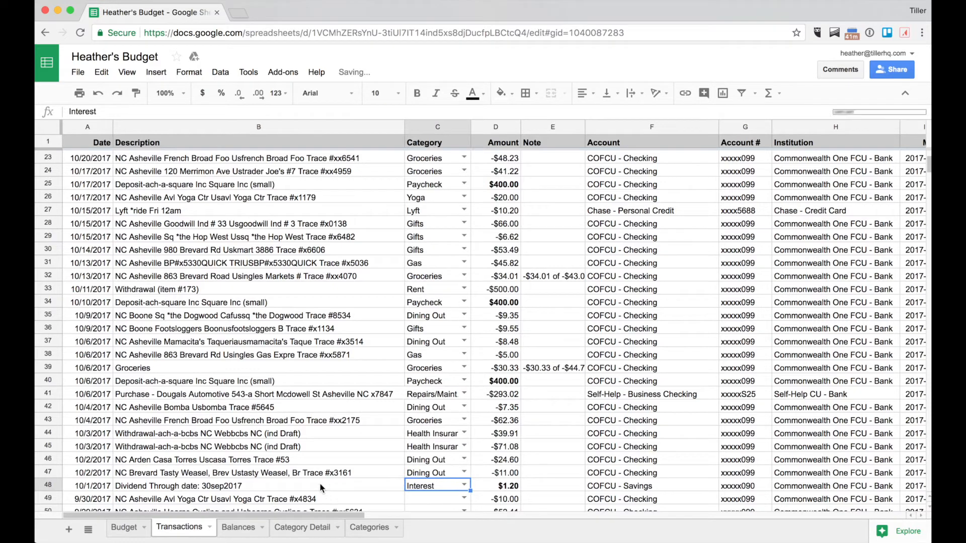
Step: Open the Budget sheet with the budget dashboard
{"action": "scroll", "coordinate": [317, 484], "scroll_direction": "up", "scroll_amount": 7}
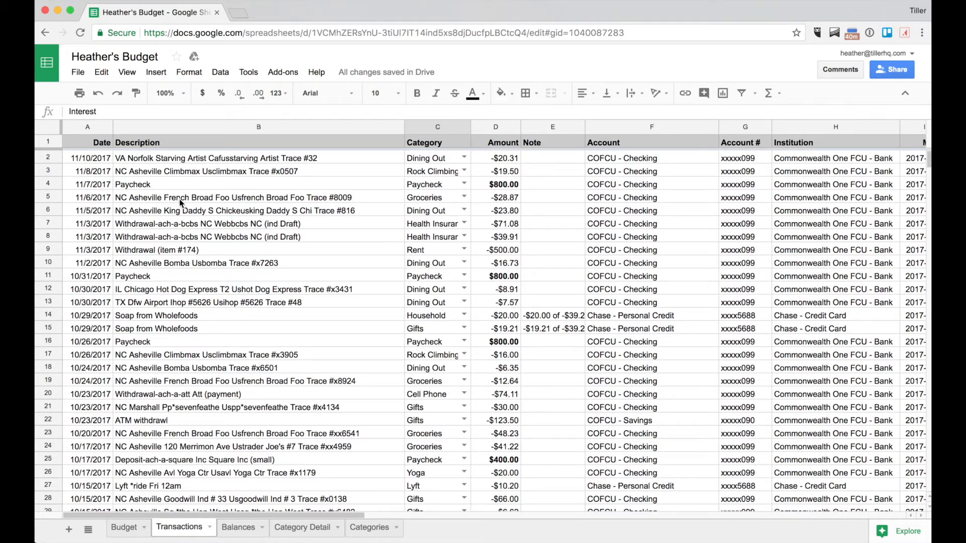
{"action": "left_click", "coordinate": [124, 528]}
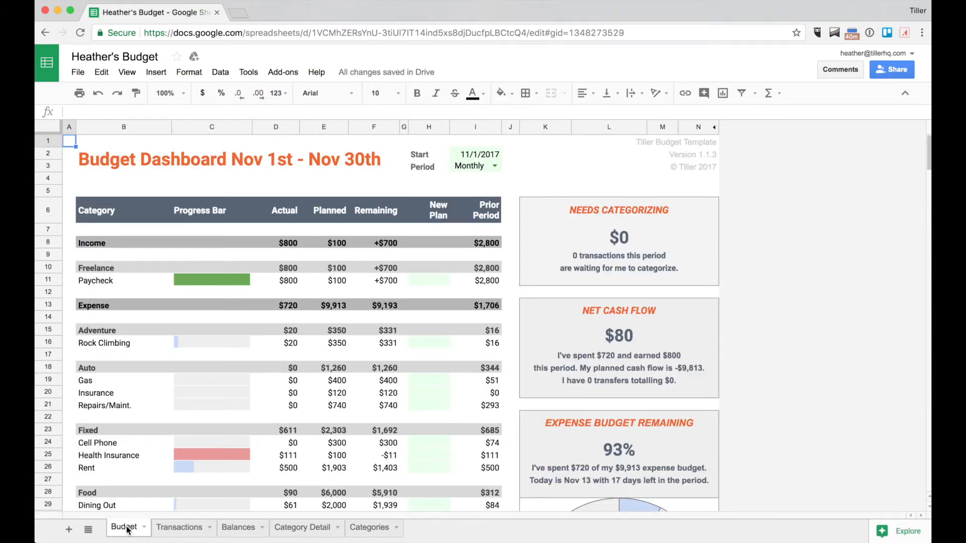
Step: Try the Custom budget period on the dashboard, and set the period back to Monthly
{"action": "left_click", "coordinate": [495, 166]}
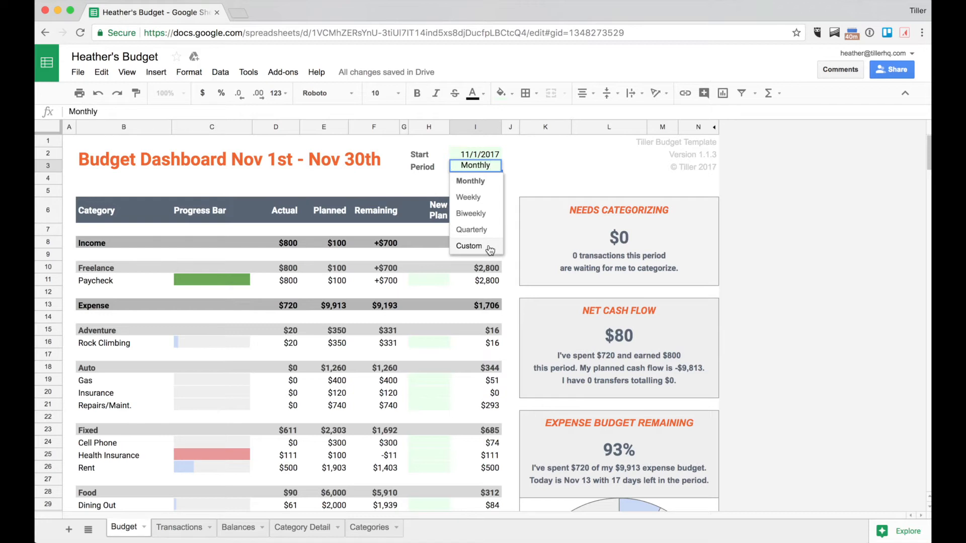
{"action": "left_click", "coordinate": [469, 246]}
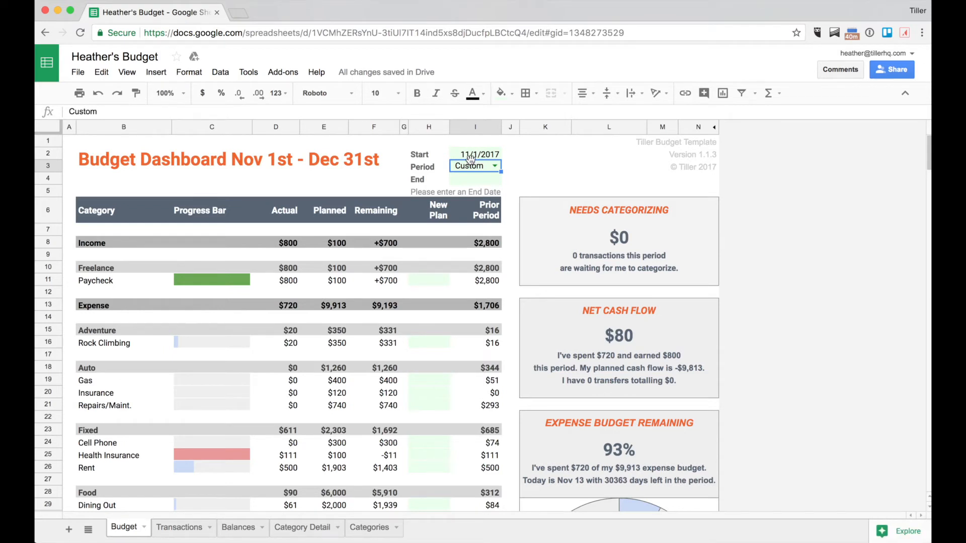
{"action": "left_click", "coordinate": [494, 168]}
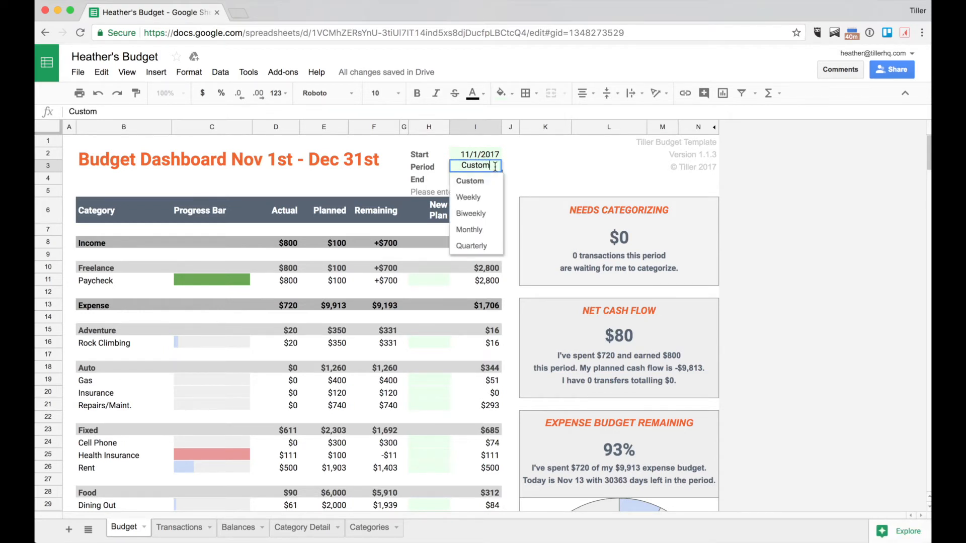
{"action": "left_click", "coordinate": [487, 231]}
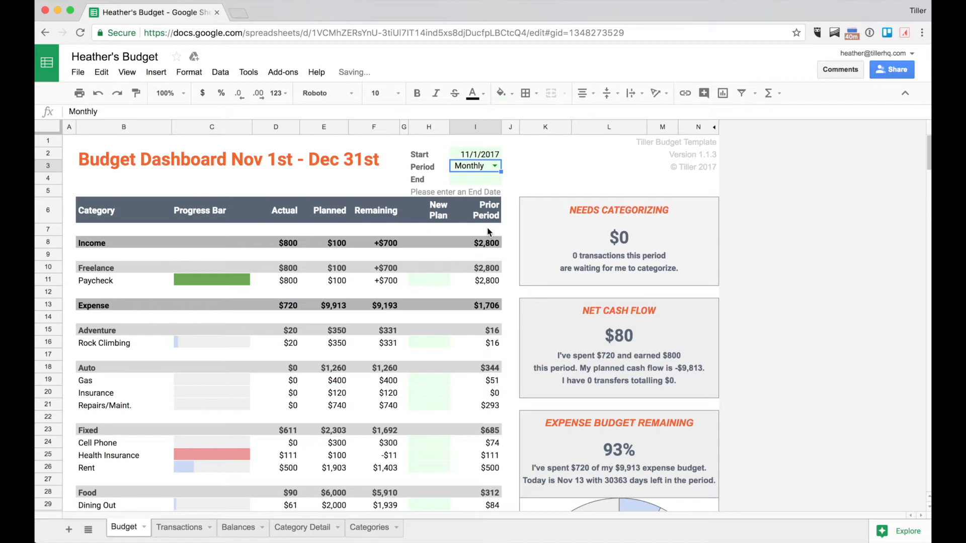
Step: Enter 3200 as the new plan for the Paycheck category and check its updated planned amount
{"action": "left_click", "coordinate": [491, 280]}
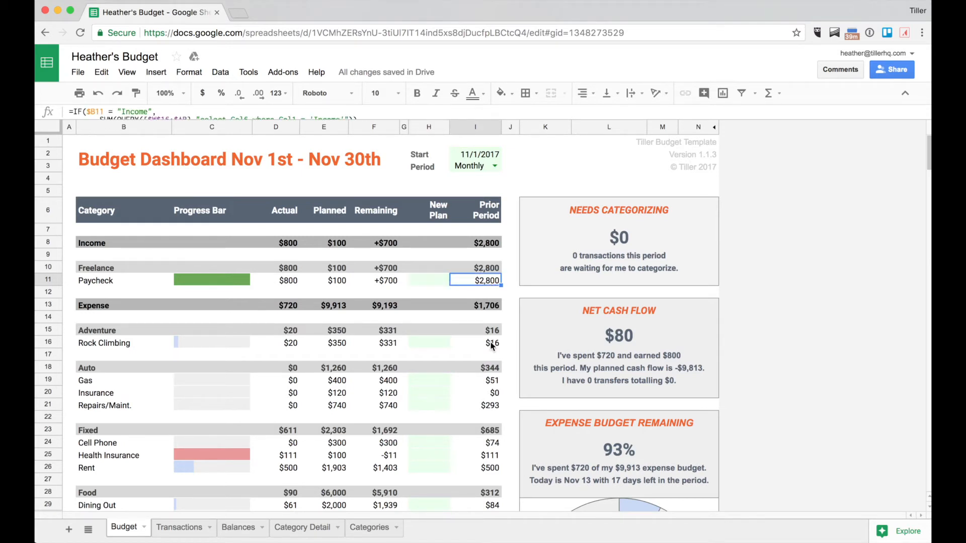
{"action": "left_click", "coordinate": [423, 282]}
{"action": "type", "text": "3200"}
{"action": "key", "text": "Return"}
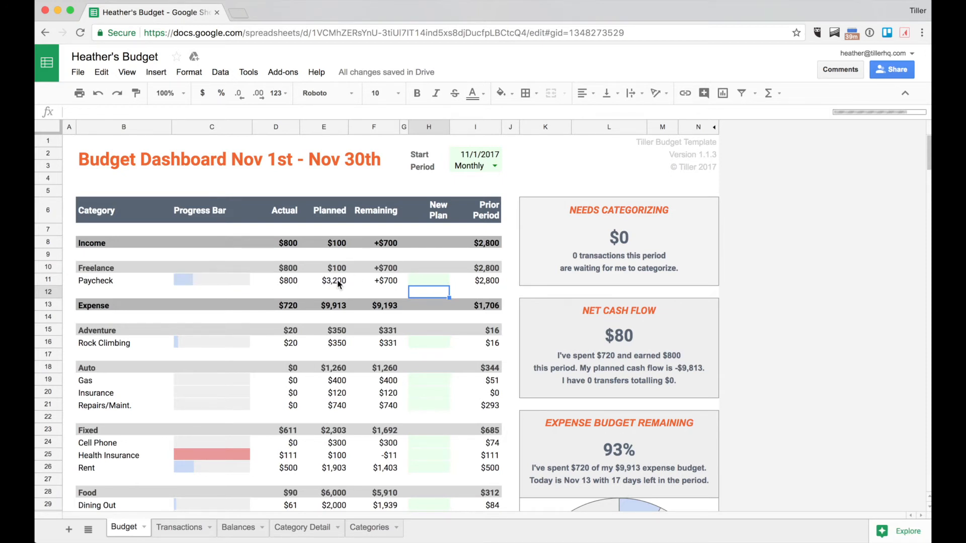
{"action": "left_click", "coordinate": [339, 283]}
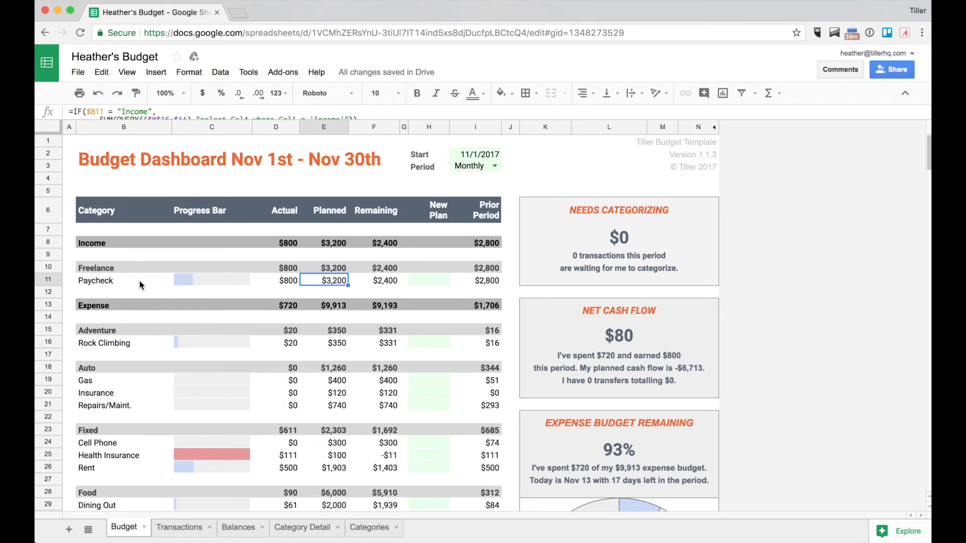
{"action": "left_click", "coordinate": [119, 282]}
{"action": "left_click", "coordinate": [433, 281]}
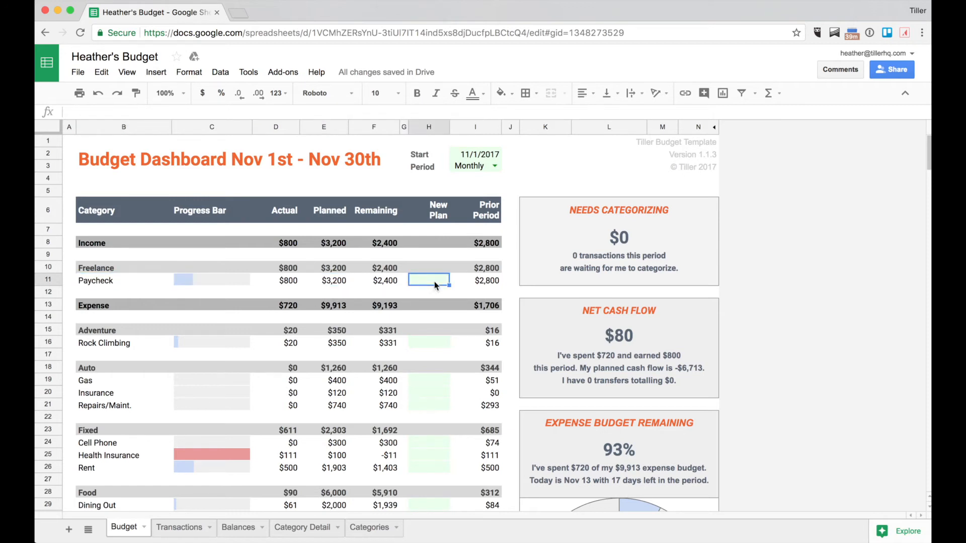
Step: Enter new plans for the expense categories, including Gas 75, Repairs/Maint. 490, Cell Phone 75, Rent 500, Dining Out 100 and Groceries 300
{"action": "left_click", "coordinate": [422, 347]}
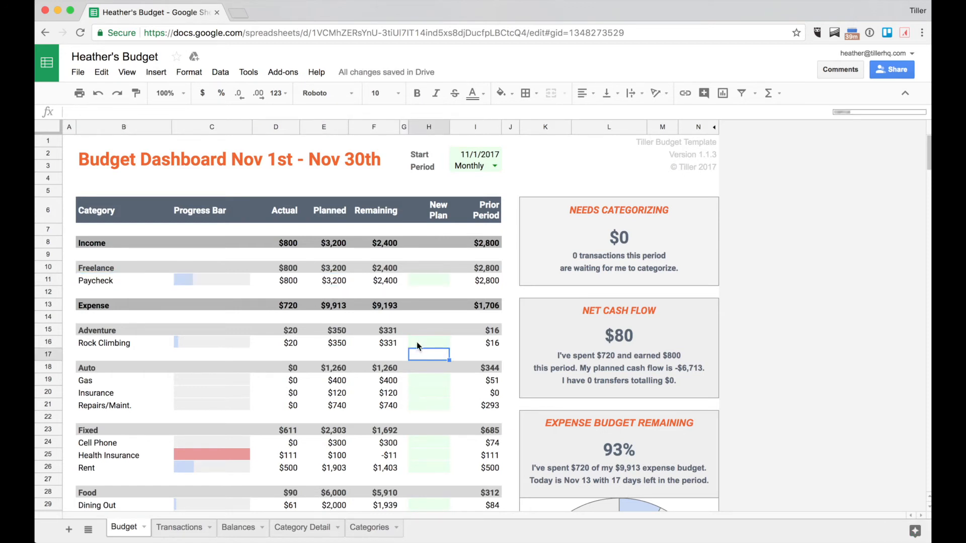
{"action": "scroll", "coordinate": [418, 346], "scroll_direction": "down", "scroll_amount": 2}
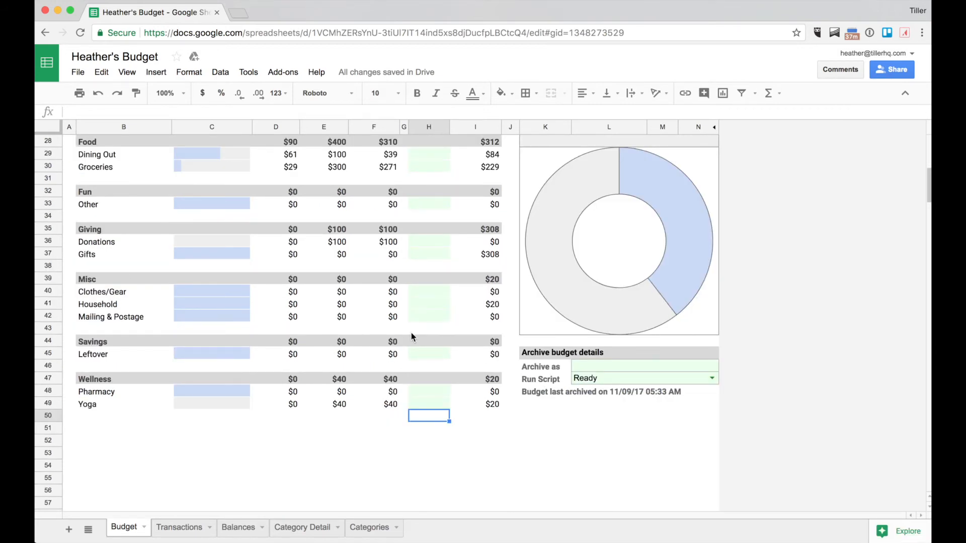
Step: Examine the progress bars of the Insurance, Health Insurance, Rent and Dining Out categories, and the New Plan cell for Dining Out
{"action": "scroll", "coordinate": [411, 333], "scroll_direction": "up", "scroll_amount": 5}
{"action": "scroll", "coordinate": [412, 333], "scroll_direction": "up", "scroll_amount": 5}
{"action": "left_click", "coordinate": [228, 394]}
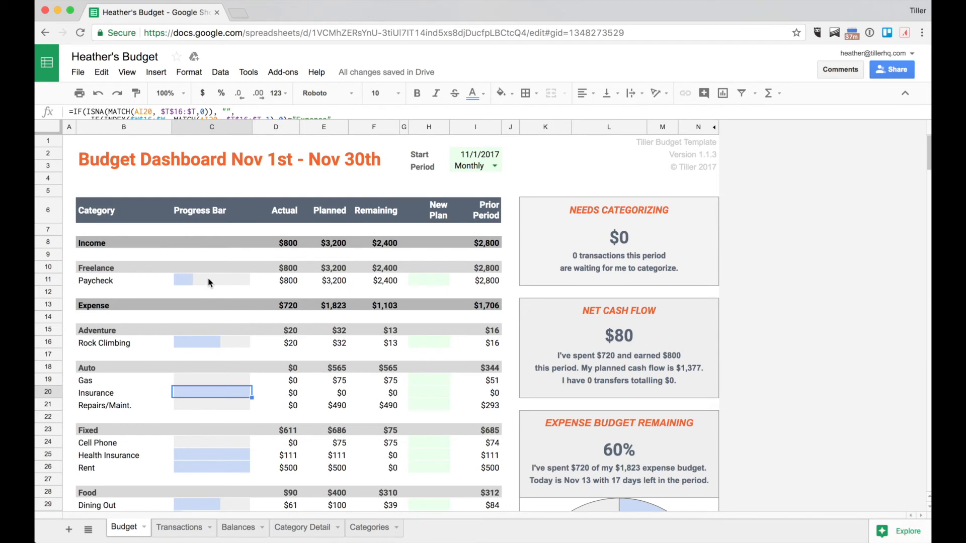
{"action": "scroll", "coordinate": [225, 428], "scroll_direction": "down", "scroll_amount": 1}
{"action": "scroll", "coordinate": [225, 425], "scroll_direction": "down", "scroll_amount": 2}
{"action": "left_click", "coordinate": [233, 366]}
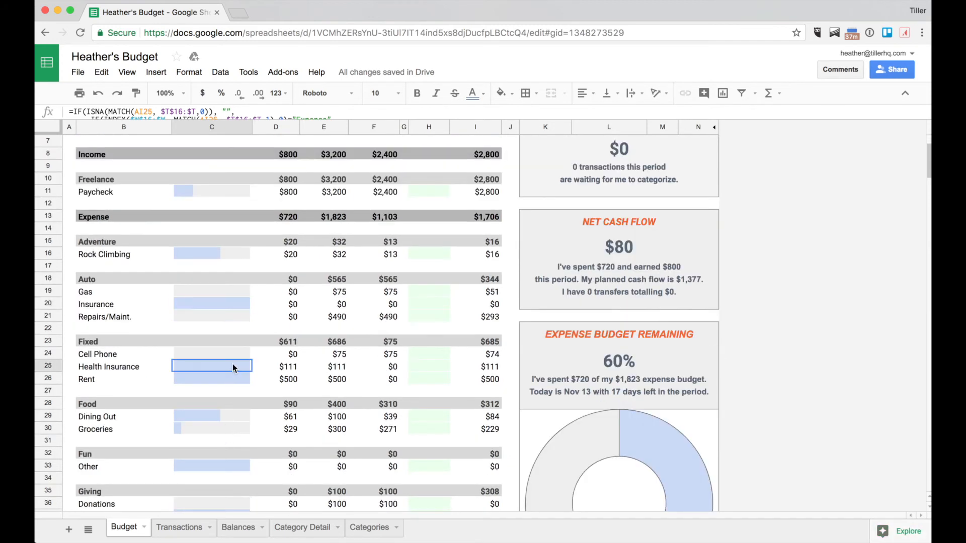
{"action": "left_click", "coordinate": [191, 381]}
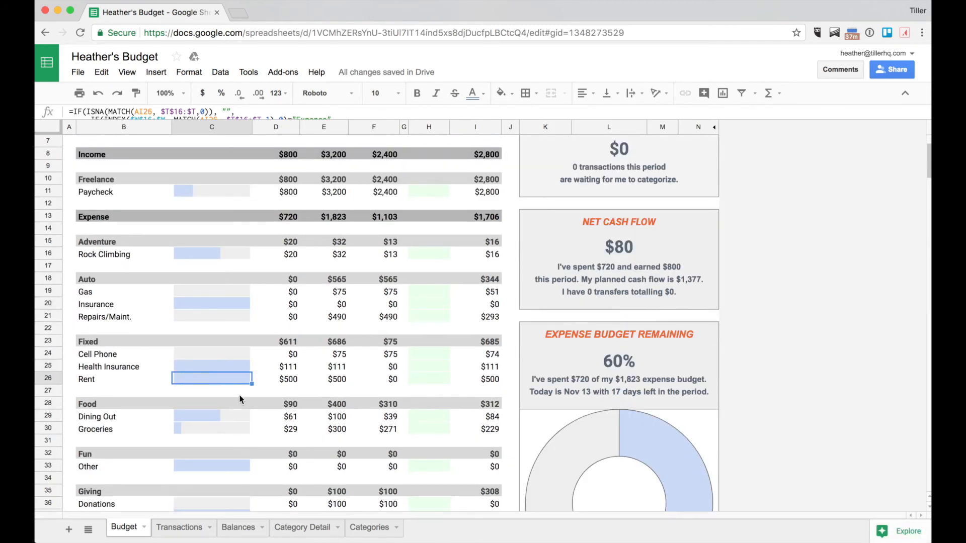
{"action": "scroll", "coordinate": [233, 399], "scroll_direction": "down", "scroll_amount": 2}
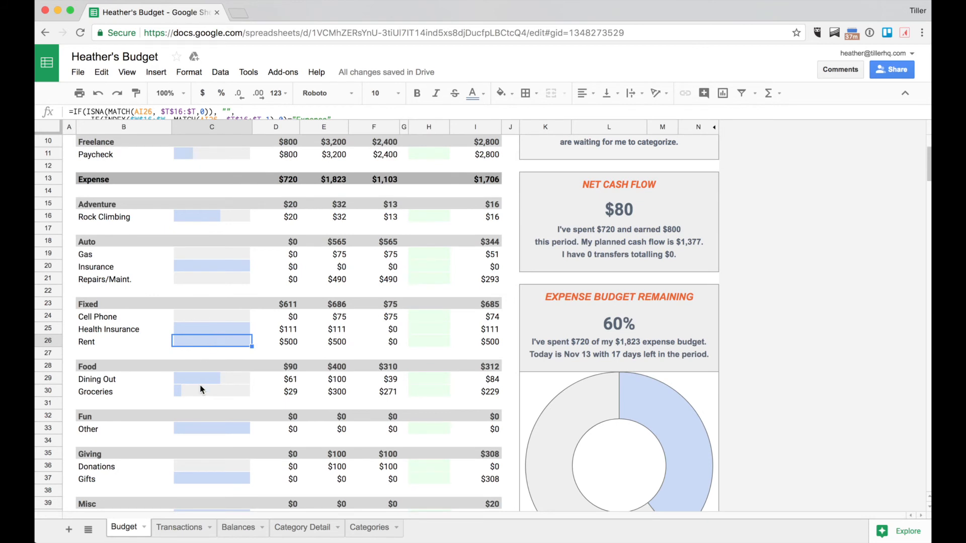
{"action": "left_click", "coordinate": [201, 381]}
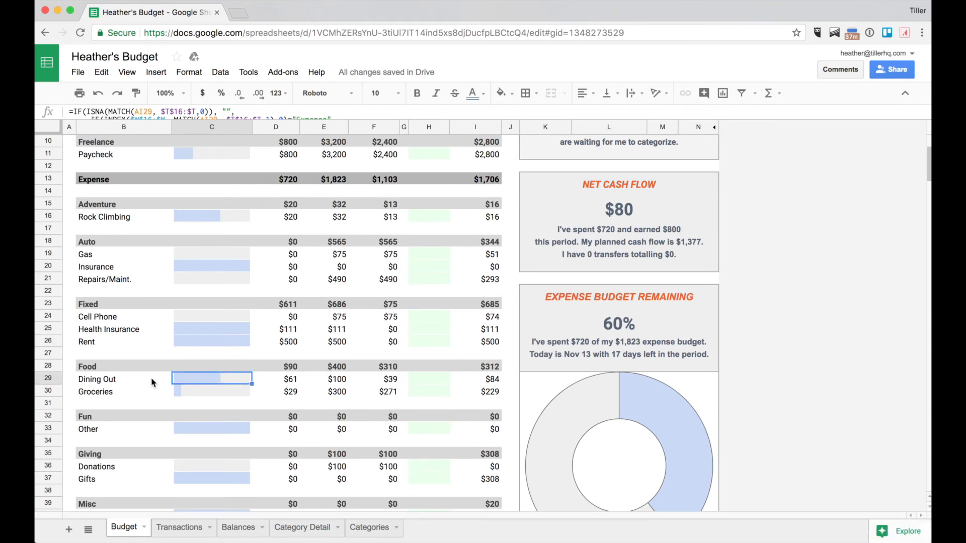
{"action": "left_click", "coordinate": [420, 378]}
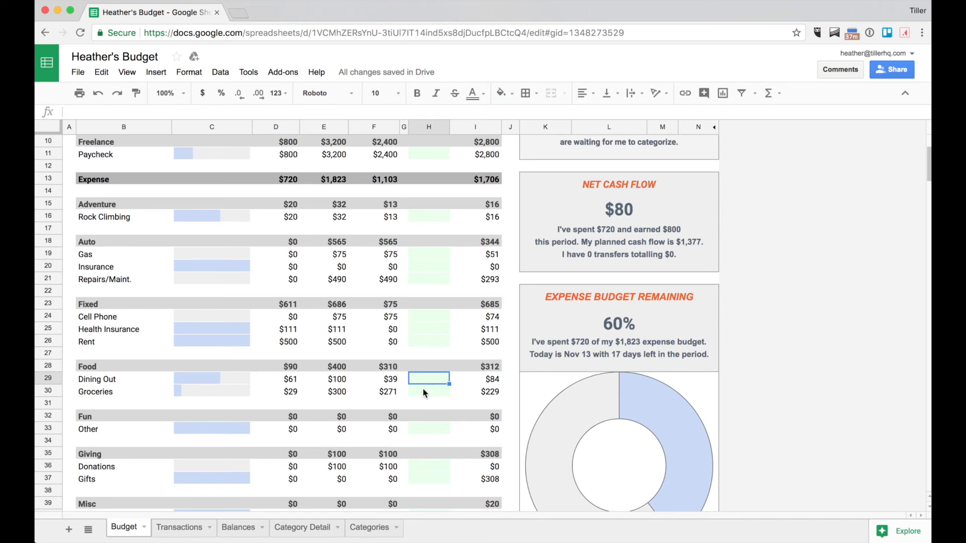
Step: Review the Needs Categorizing, Net Cash Flow and Expense Budget Remaining summaries on the dashboard
{"action": "scroll", "coordinate": [439, 399], "scroll_direction": "up", "scroll_amount": 5}
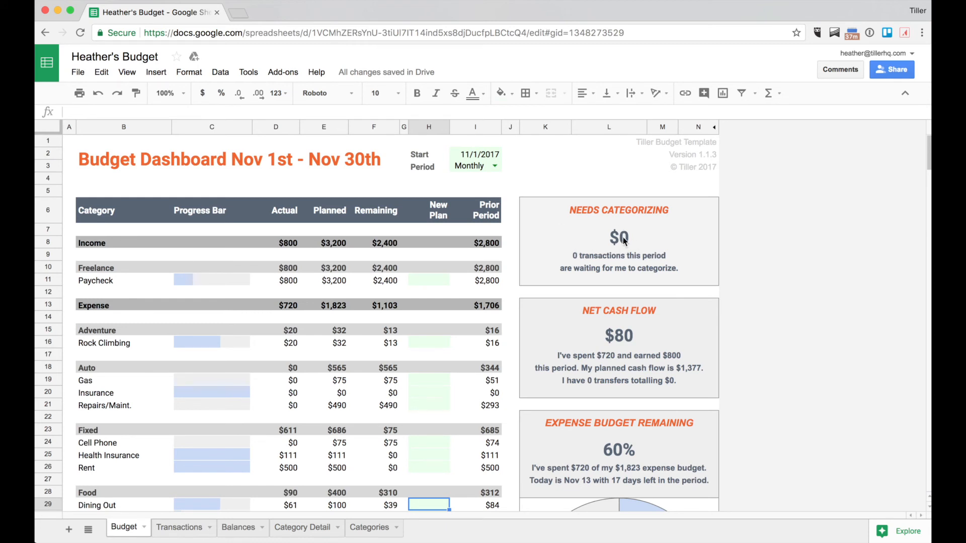
{"action": "scroll", "coordinate": [623, 239], "scroll_direction": "down", "scroll_amount": 2}
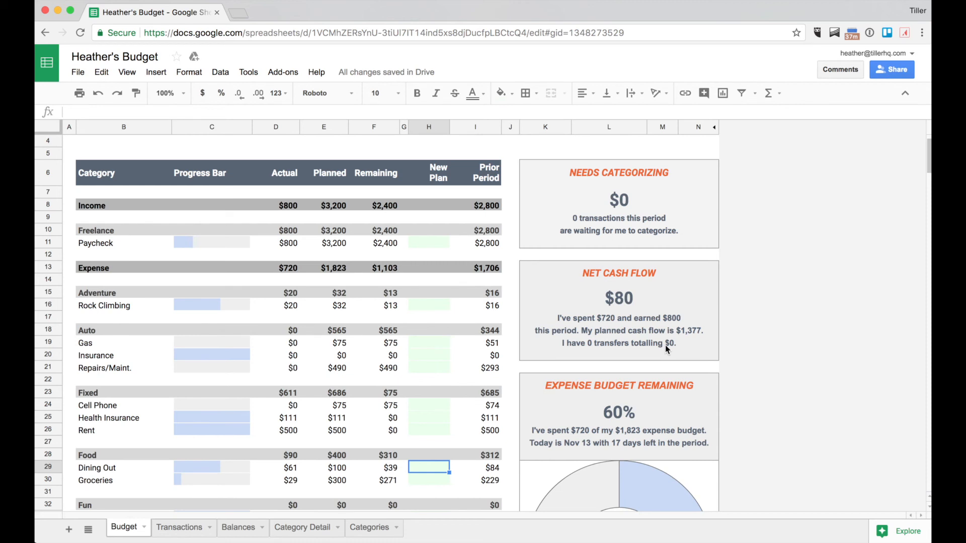
{"action": "left_click", "coordinate": [584, 343]}
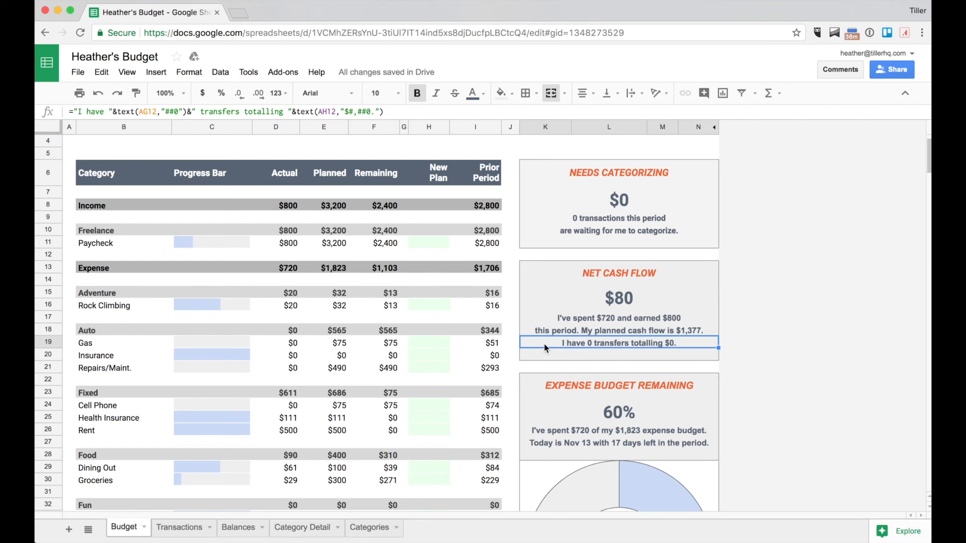
{"action": "scroll", "coordinate": [545, 343], "scroll_direction": "down", "scroll_amount": 3}
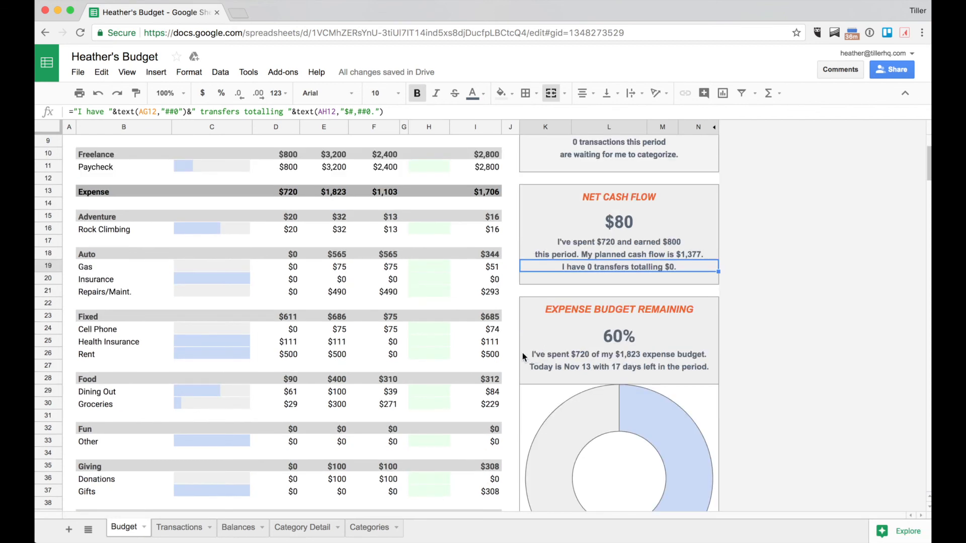
{"action": "scroll", "coordinate": [687, 340], "scroll_direction": "down", "scroll_amount": 3}
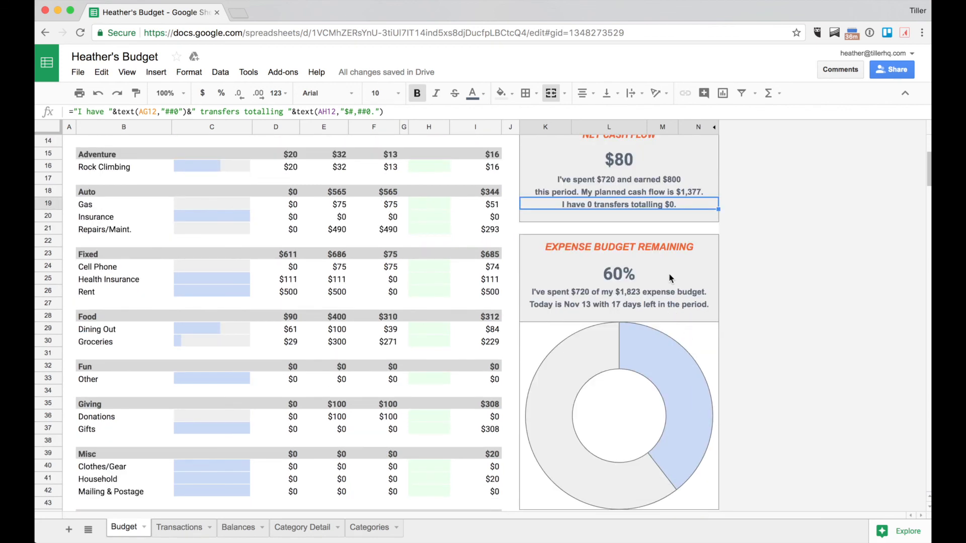
{"action": "left_click", "coordinate": [670, 278]}
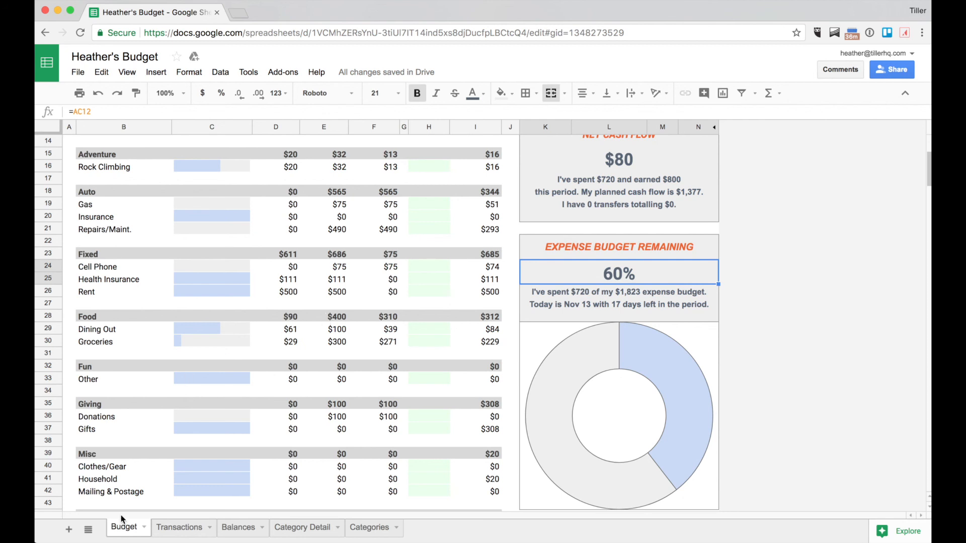
Step: Select the budget's start date at the beginning of the dashboard
{"action": "scroll", "coordinate": [149, 414], "scroll_direction": "up", "scroll_amount": 3}
{"action": "scroll", "coordinate": [148, 414], "scroll_direction": "up", "scroll_amount": 2}
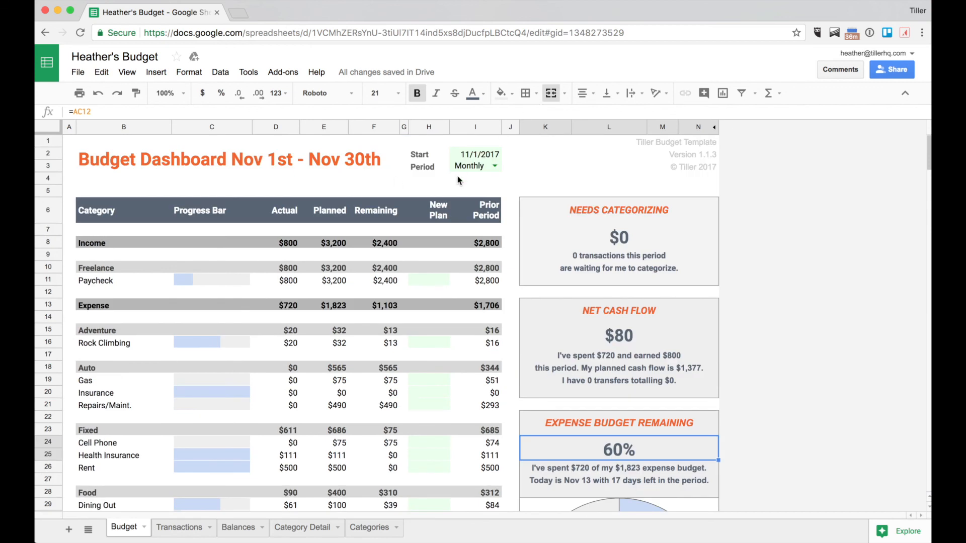
{"action": "left_click", "coordinate": [474, 156]}
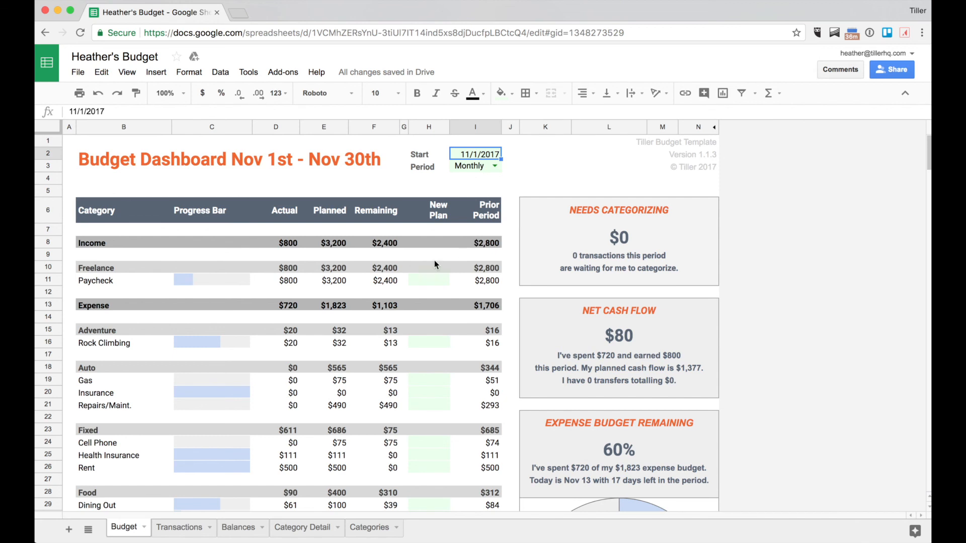